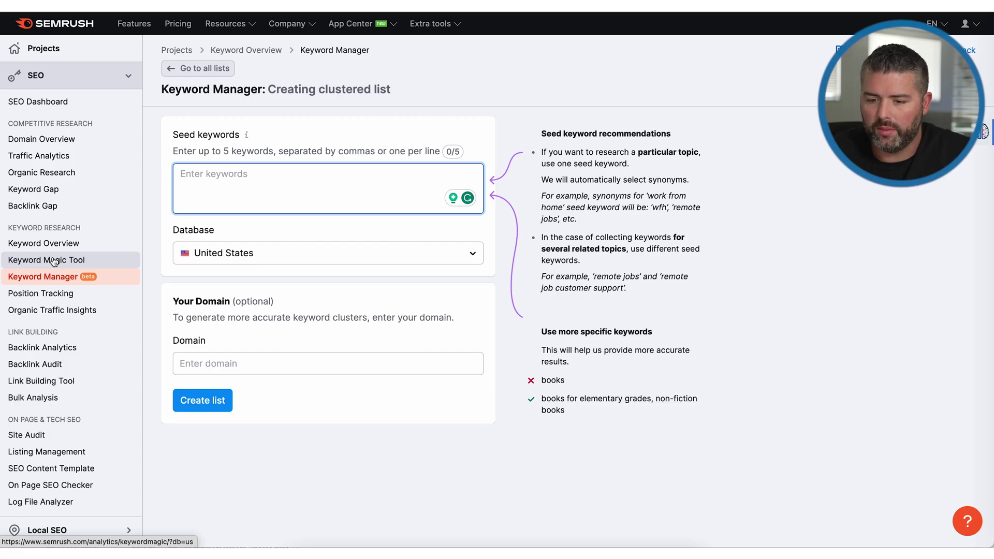
Open the keyword research tool to start building the eCommerce SEO clustered list
click(54, 263)
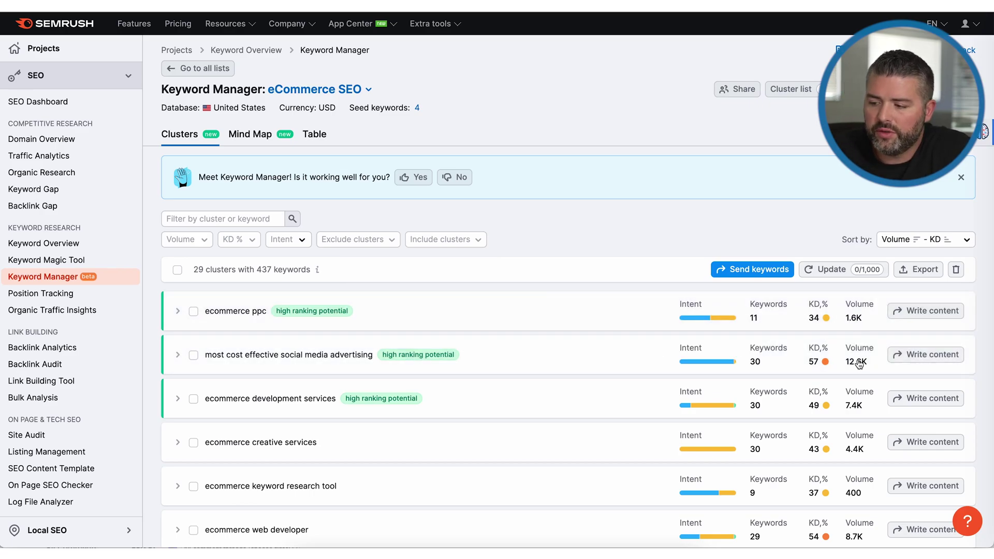
scroll(847, 342, down, 3)
scroll(858, 361, down, 4)
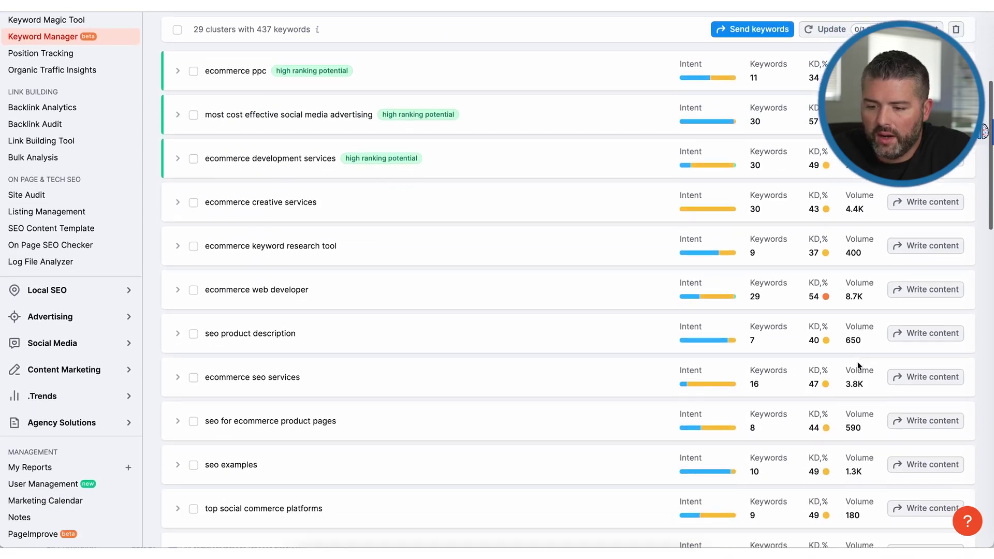
scroll(858, 361, down, 4)
scroll(859, 362, down, 3)
scroll(857, 362, down, 4)
scroll(858, 366, down, 3)
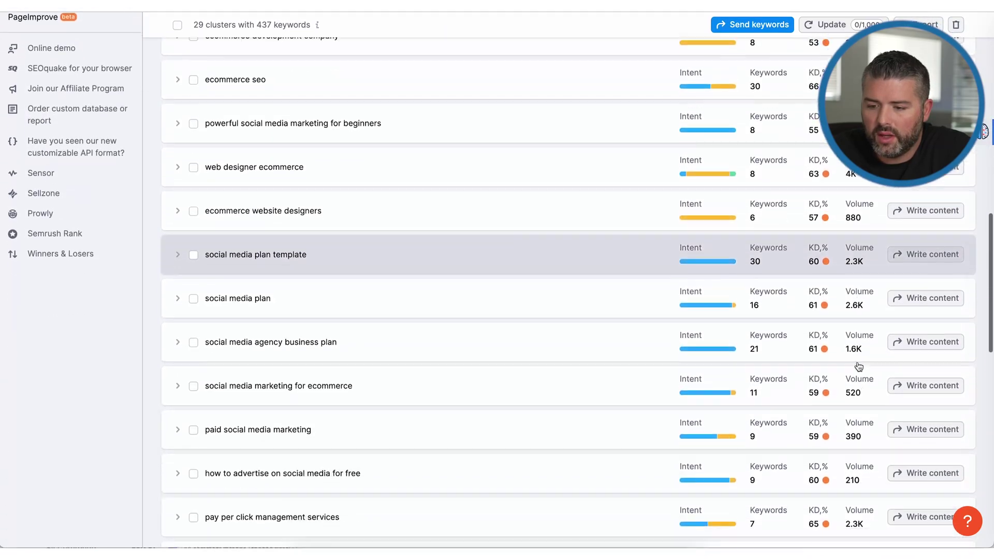
scroll(797, 365, down, 5)
scroll(796, 366, up, 15)
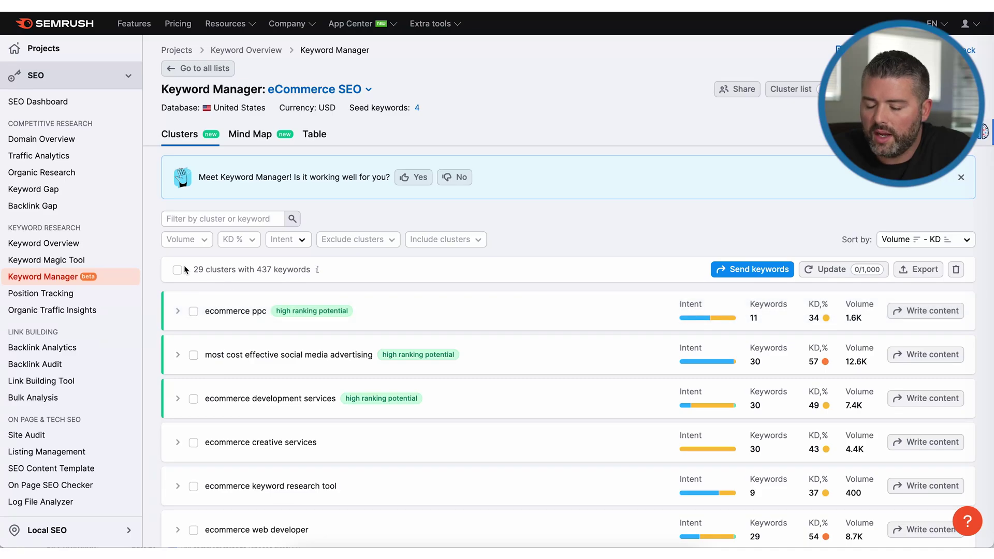
scroll(396, 369, down, 5)
scroll(396, 370, down, 4)
scroll(397, 370, down, 5)
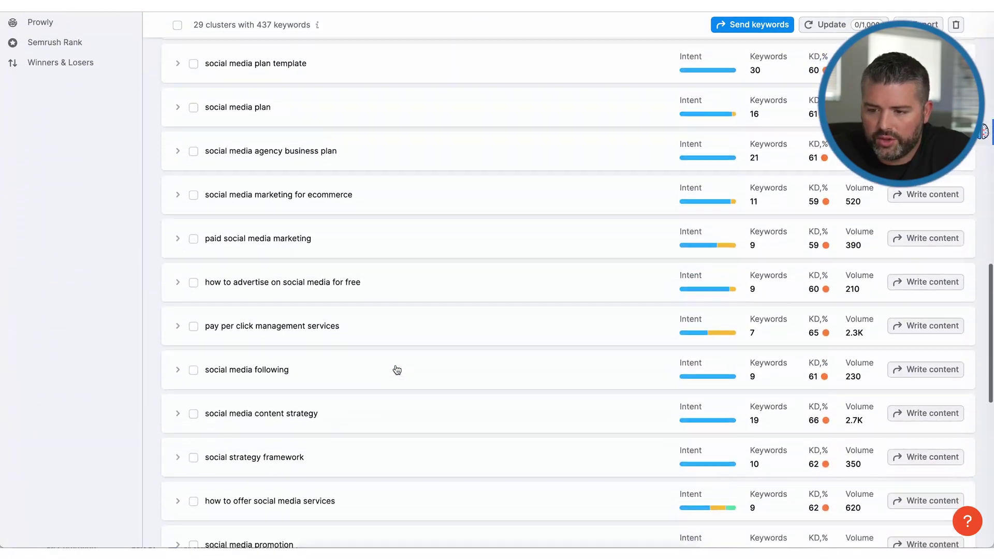
scroll(396, 369, down, 5)
scroll(395, 370, up, 3)
scroll(396, 368, up, 1)
scroll(406, 415, up, 10)
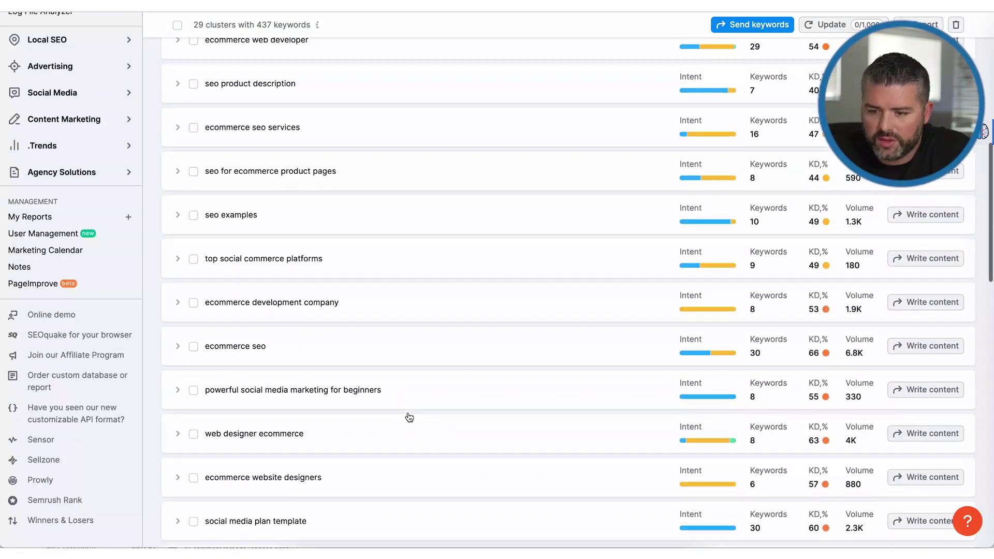
scroll(407, 415, up, 10)
click(177, 313)
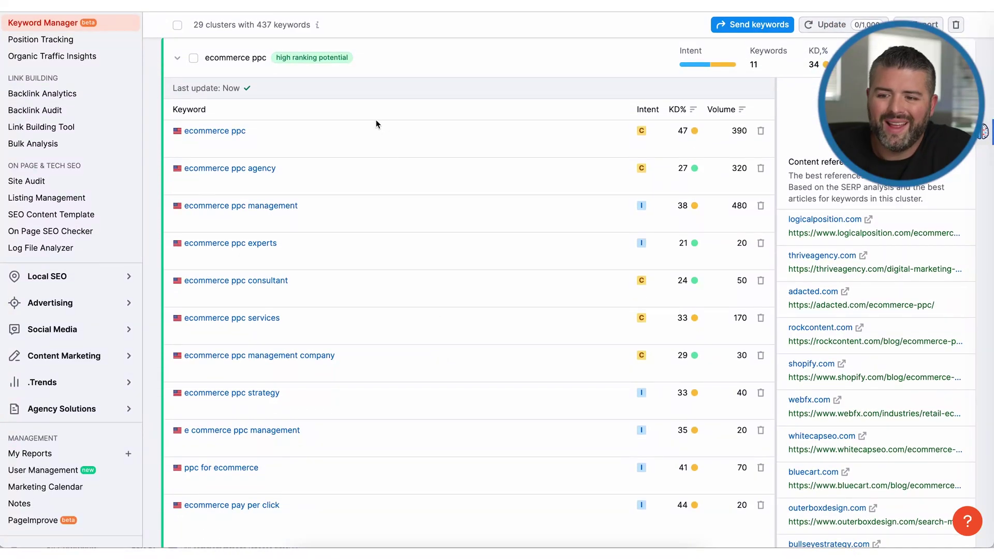
scroll(279, 147, down, 2)
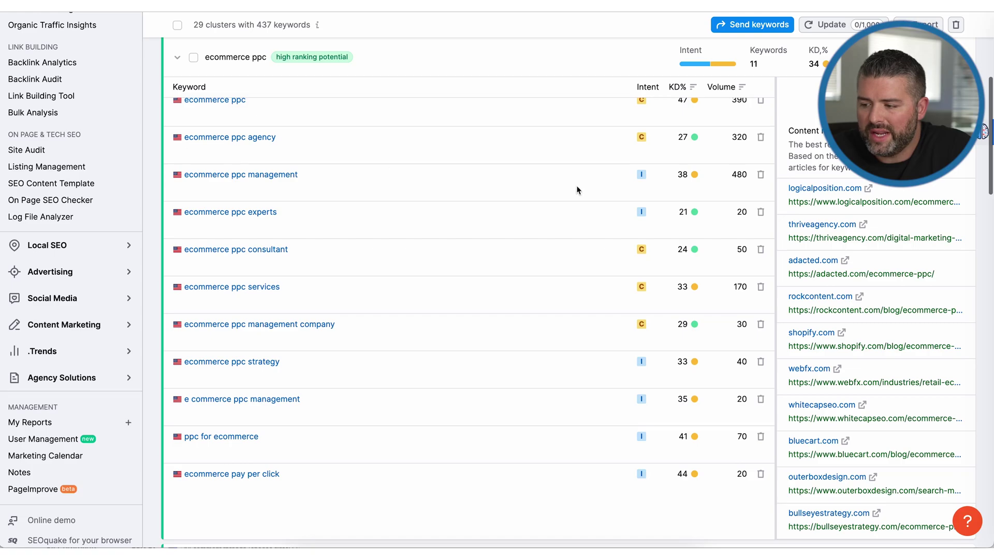
scroll(579, 187, down, 1)
scroll(579, 187, down, 1)
scroll(861, 191, up, 2)
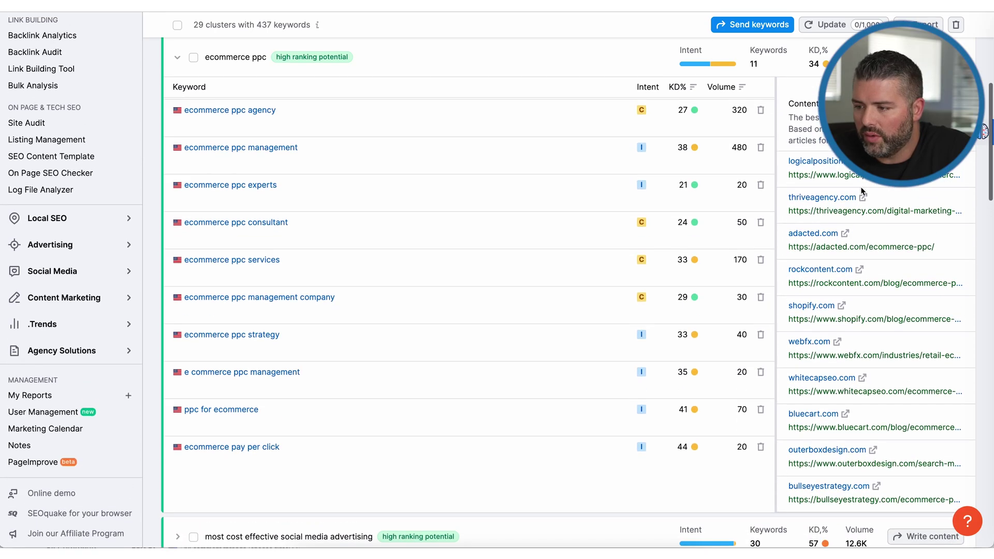
scroll(861, 187, up, 2)
scroll(861, 187, up, 1)
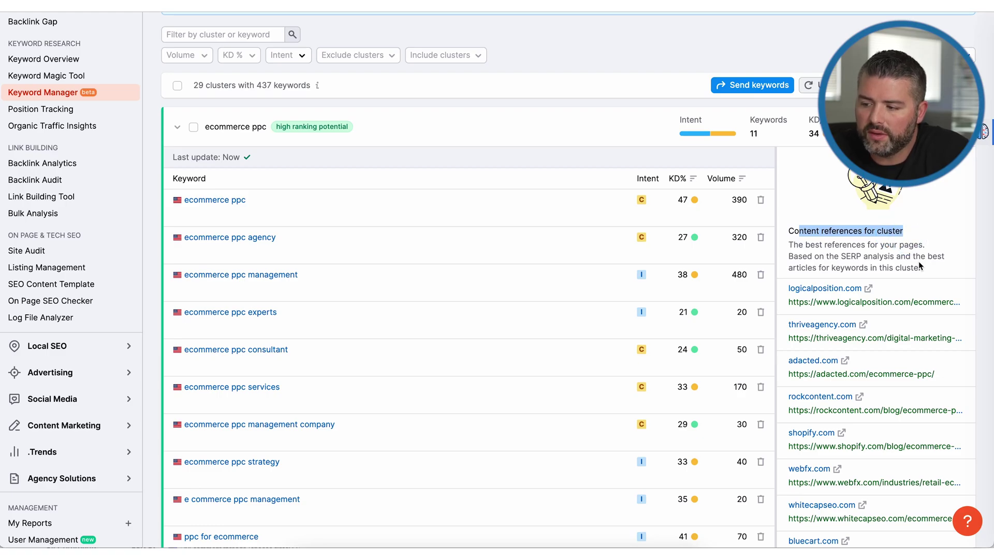
scroll(386, 165, up, 1)
scroll(386, 166, up, 2)
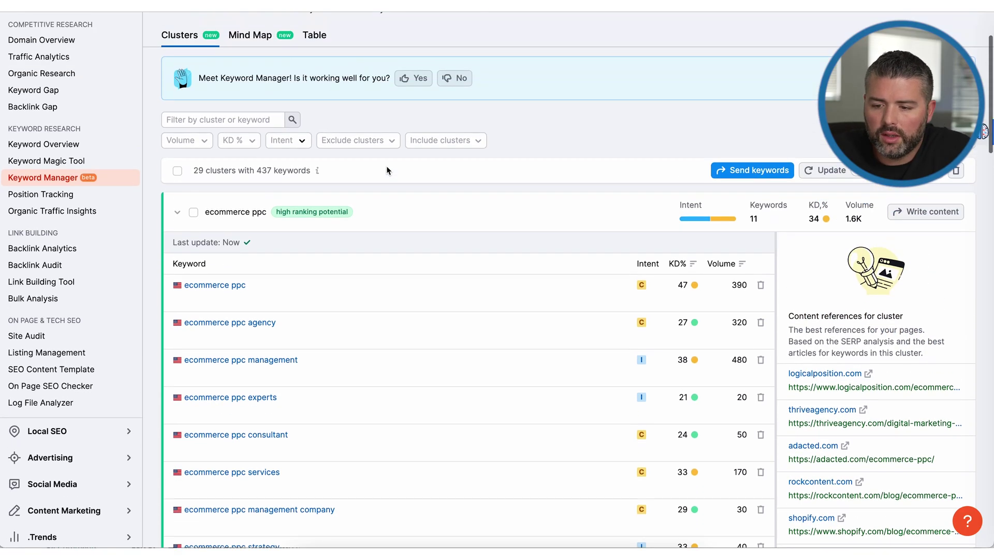
scroll(386, 166, down, 1)
click(235, 175)
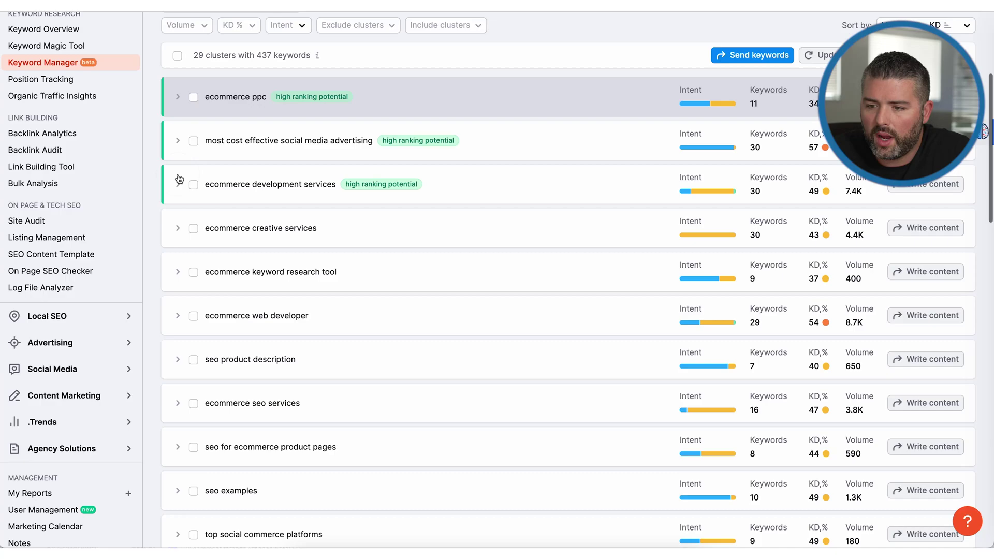
scroll(226, 168, down, 1)
scroll(213, 159, up, 3)
scroll(234, 150, down, 1)
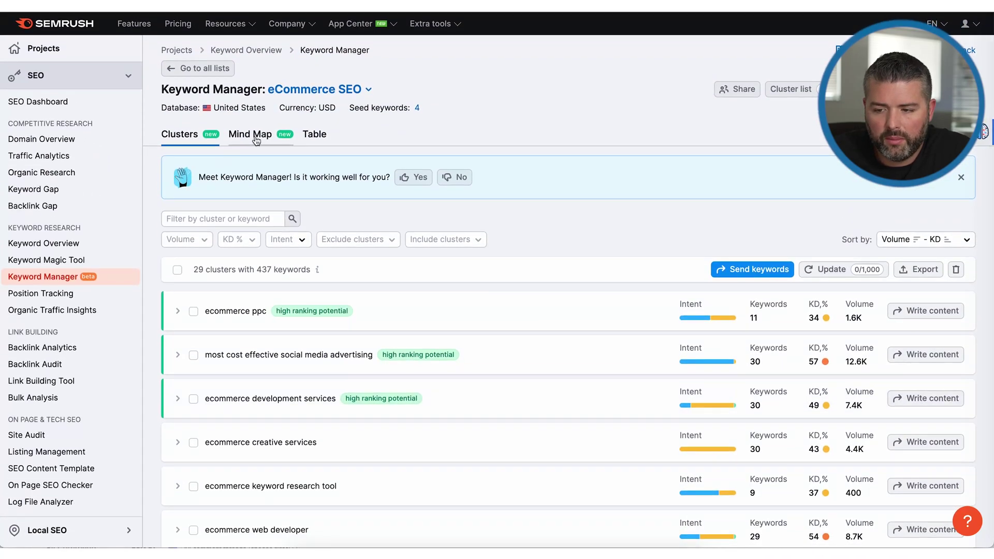
Review the eCommerce SEO list as Mind Map and Table, then start a new clustered list for Health
click(256, 140)
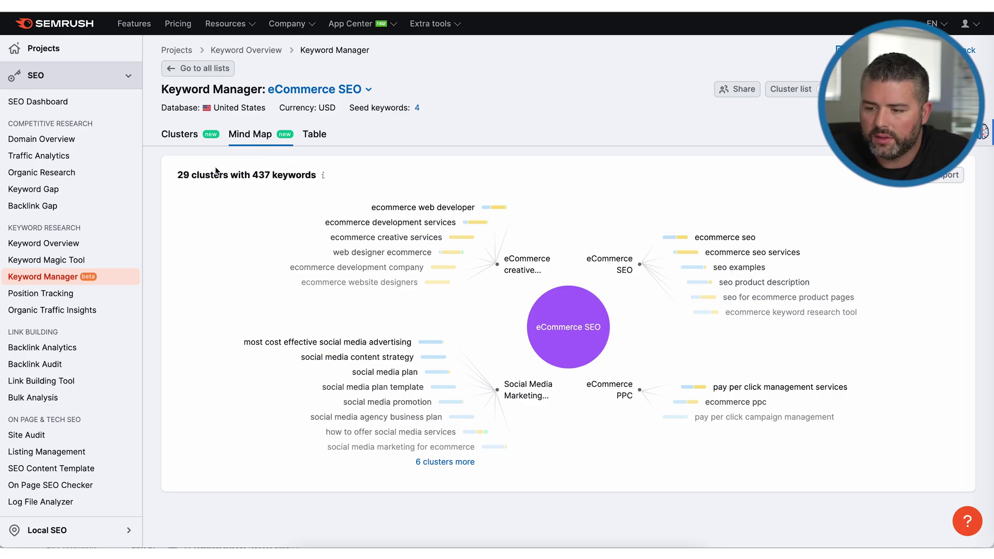
click(316, 138)
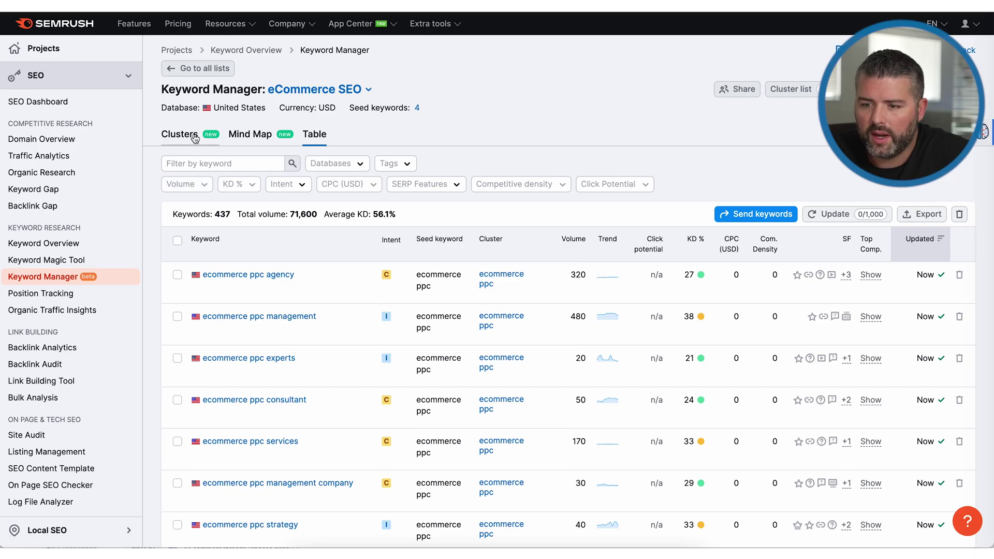
click(327, 98)
click(348, 181)
text(longevity)
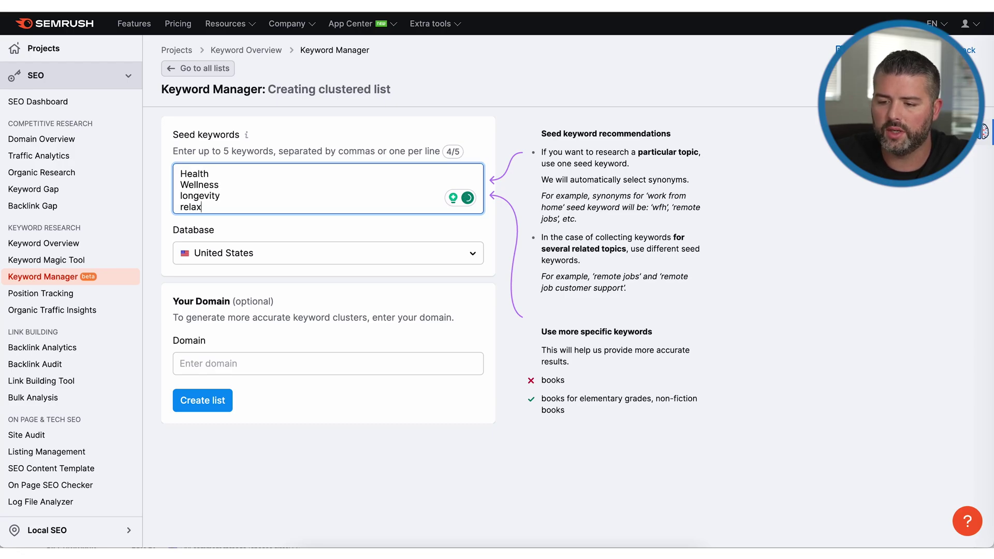
Generate the Health list, inspect the doe health screen cluster, and delete the two selected clusters
click(207, 400)
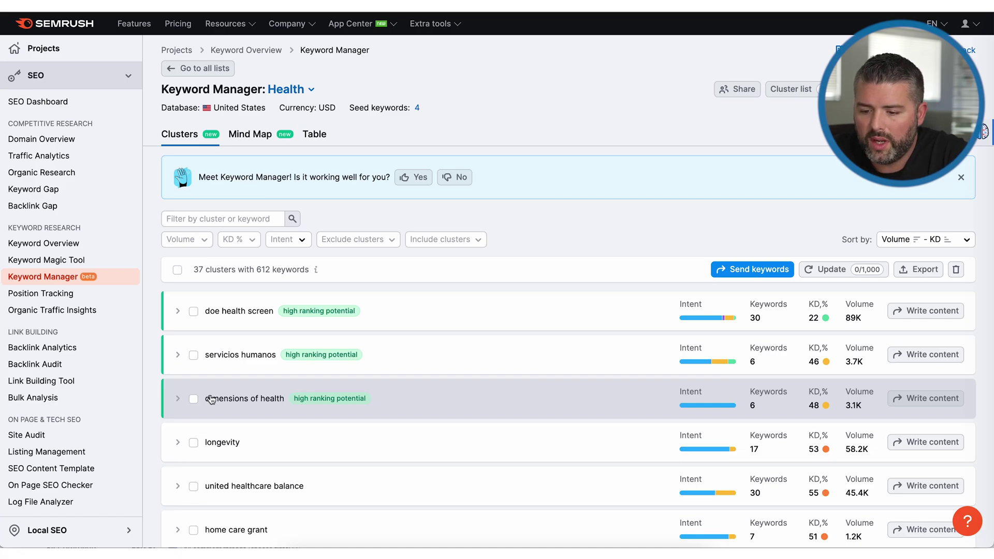
scroll(305, 353, down, 1)
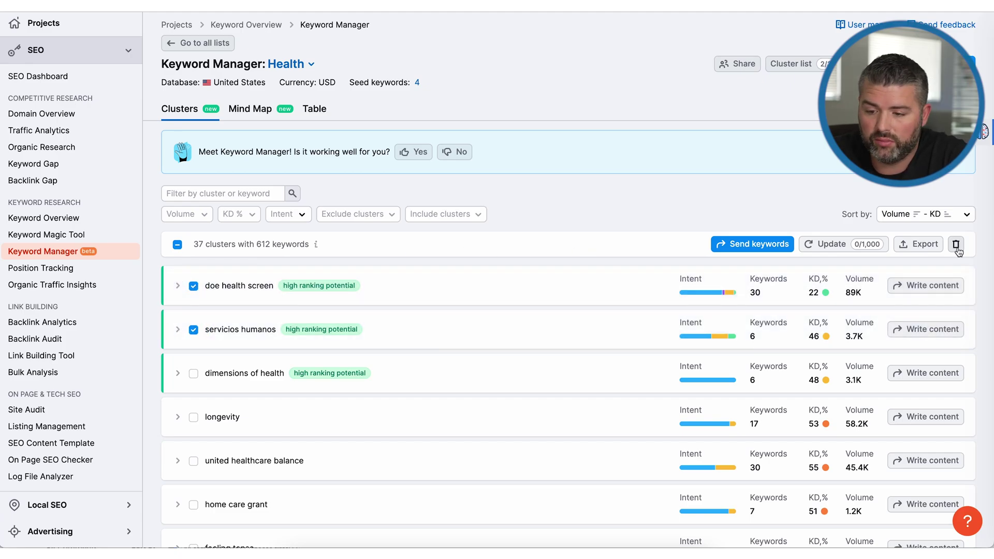
click(268, 289)
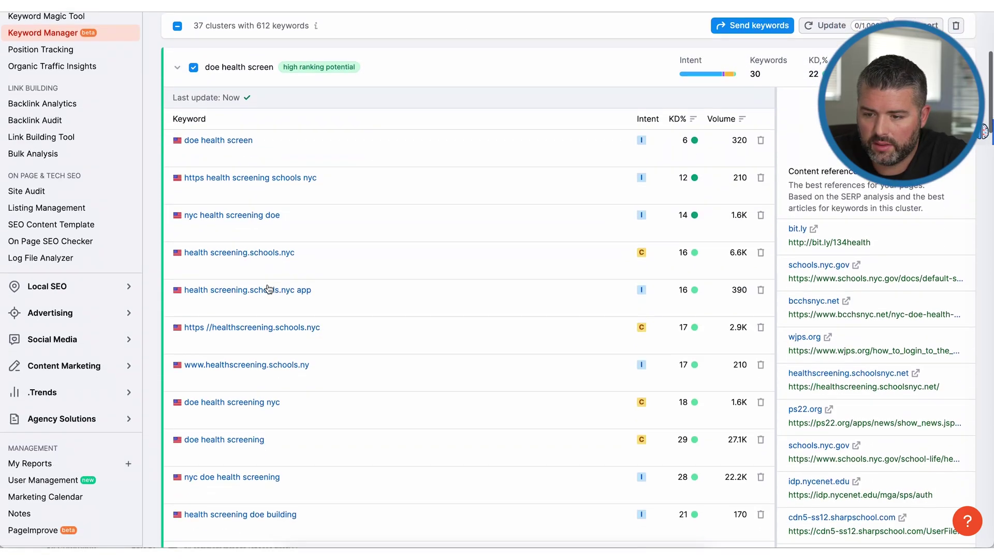
scroll(217, 213, up, 3)
click(179, 186)
scroll(242, 114, down, 1)
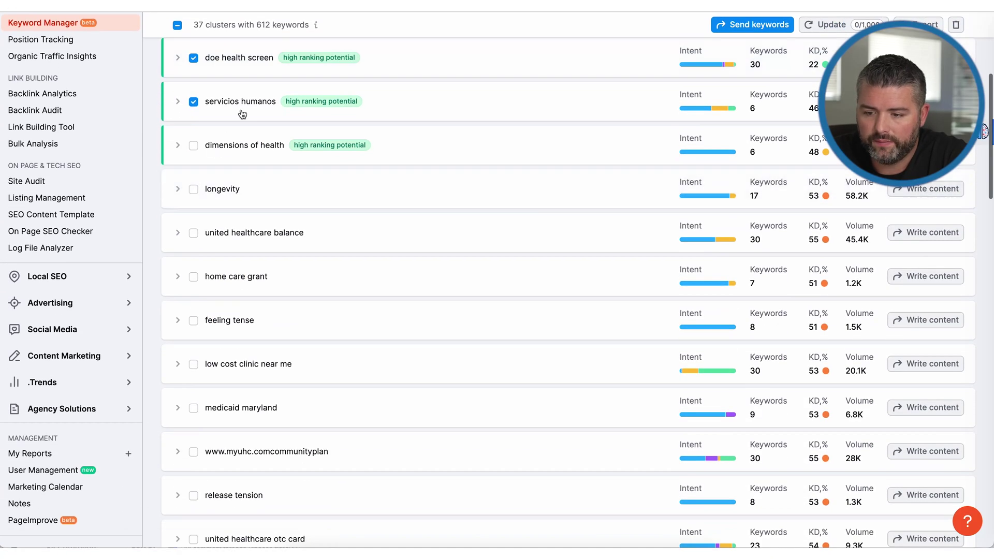
scroll(244, 233, up, 2)
scroll(499, 306, up, 2)
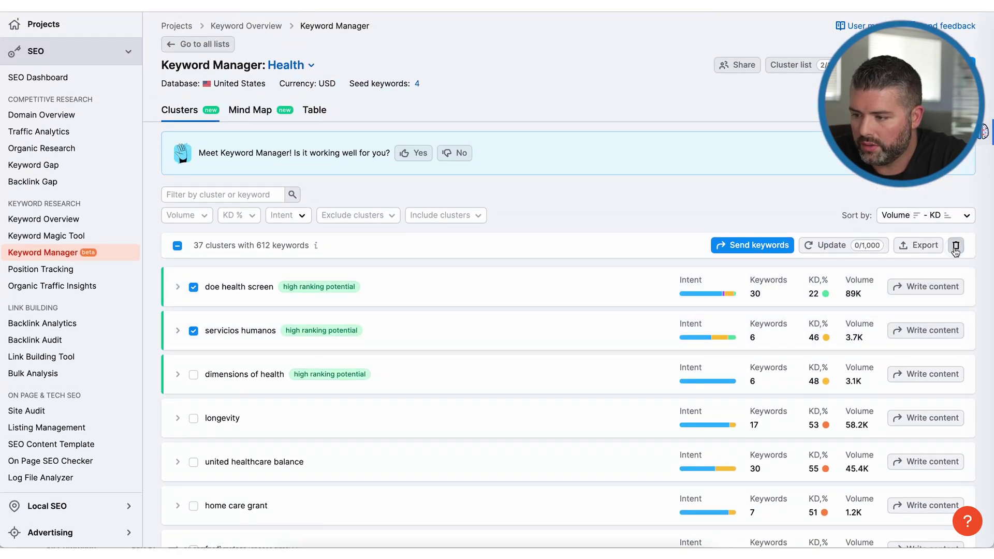
click(882, 287)
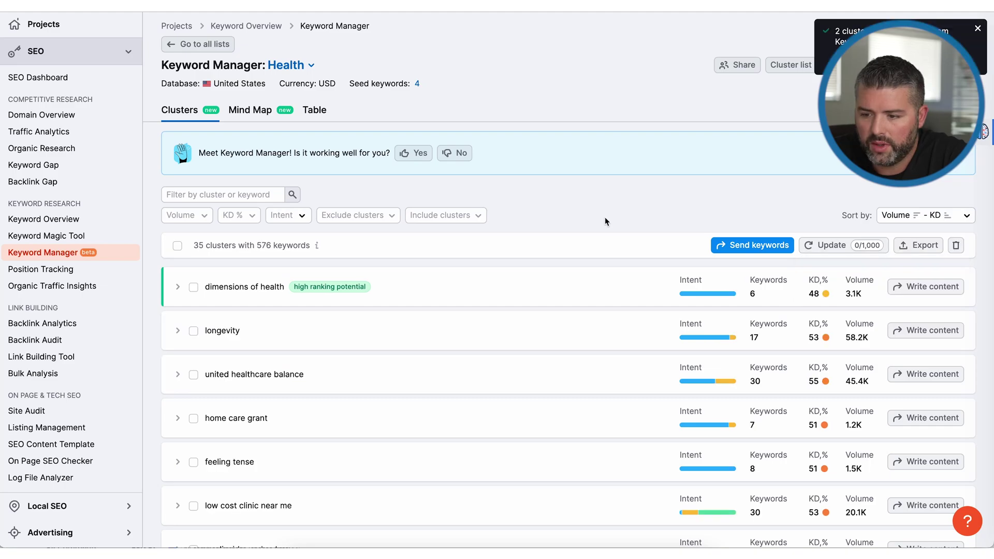
scroll(233, 217, down, 1)
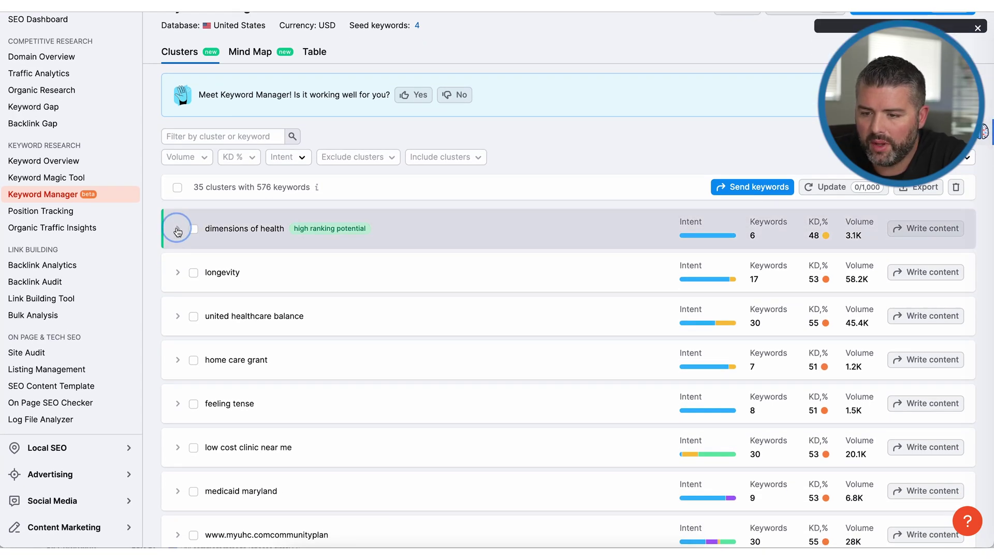
click(178, 231)
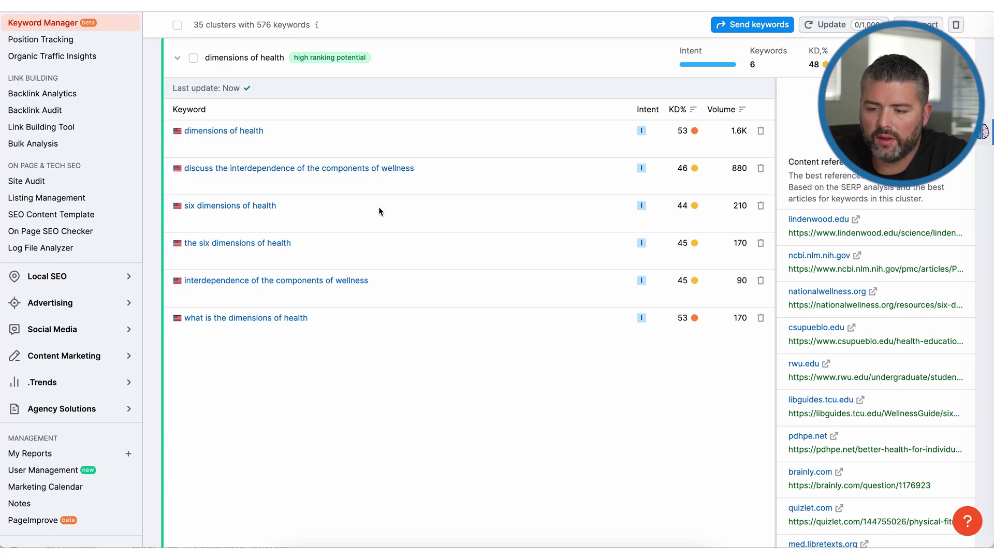
scroll(379, 210, down, 1)
scroll(381, 231, up, 2)
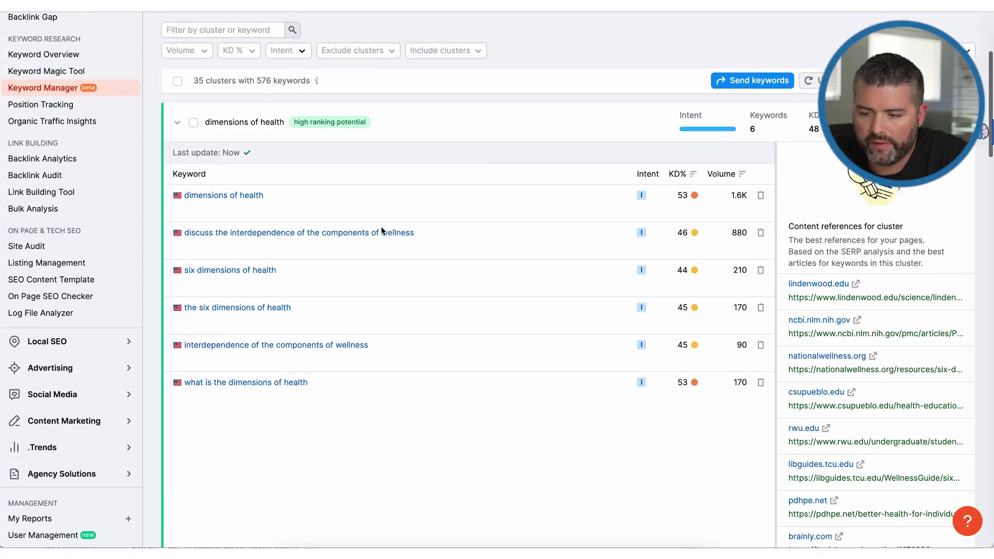
scroll(381, 230, up, 3)
click(381, 231)
scroll(192, 109, up, 3)
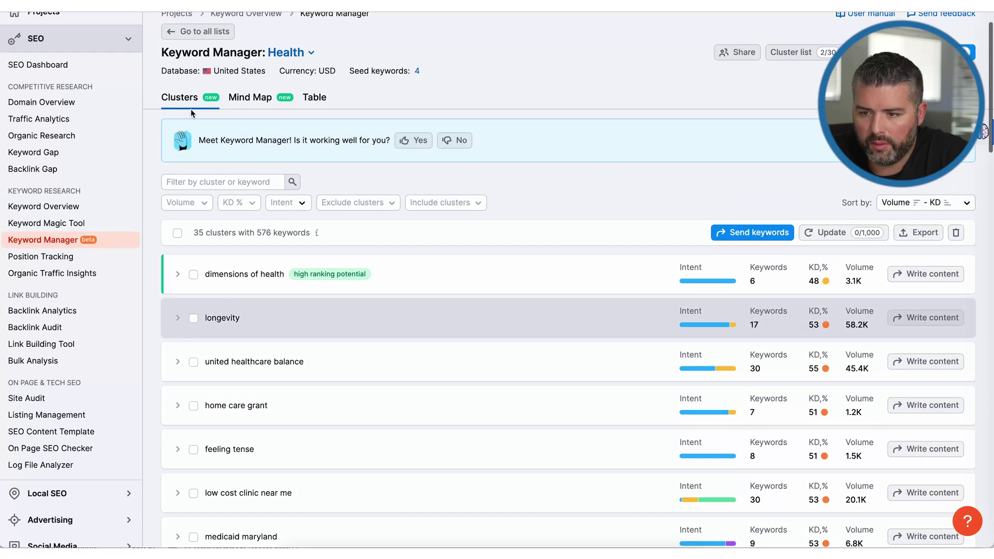
click(256, 97)
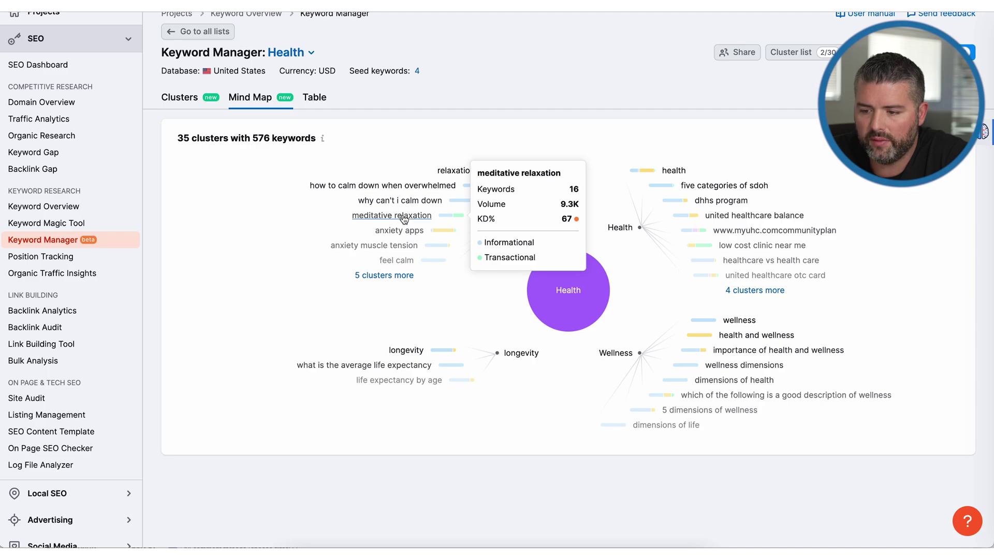
click(385, 276)
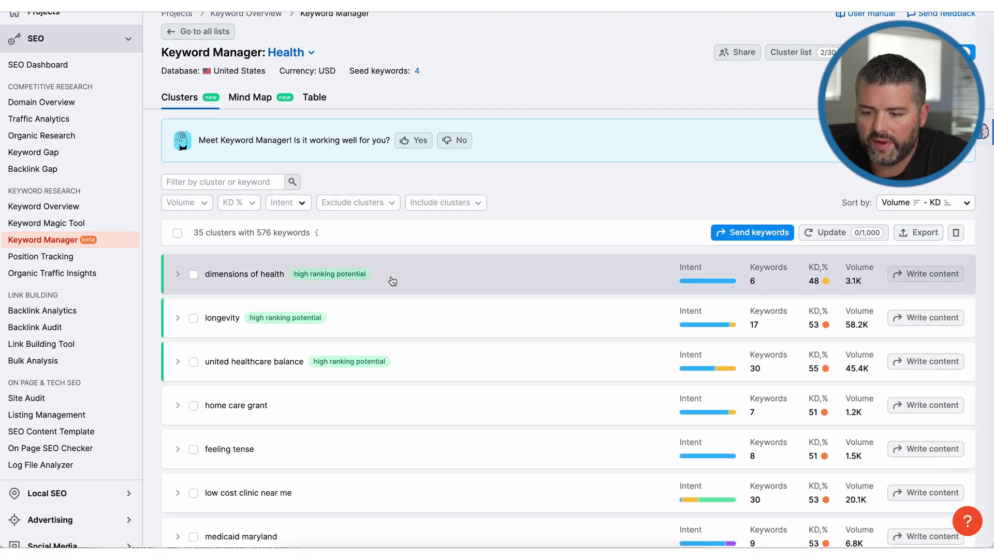
scroll(393, 282, down, 2)
scroll(392, 282, down, 2)
scroll(344, 258, down, 1)
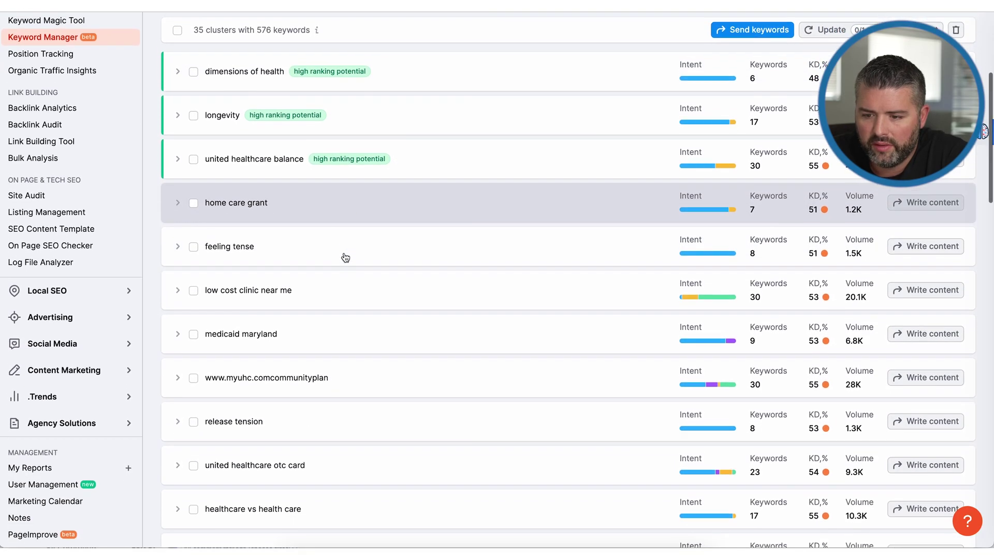
click(189, 246)
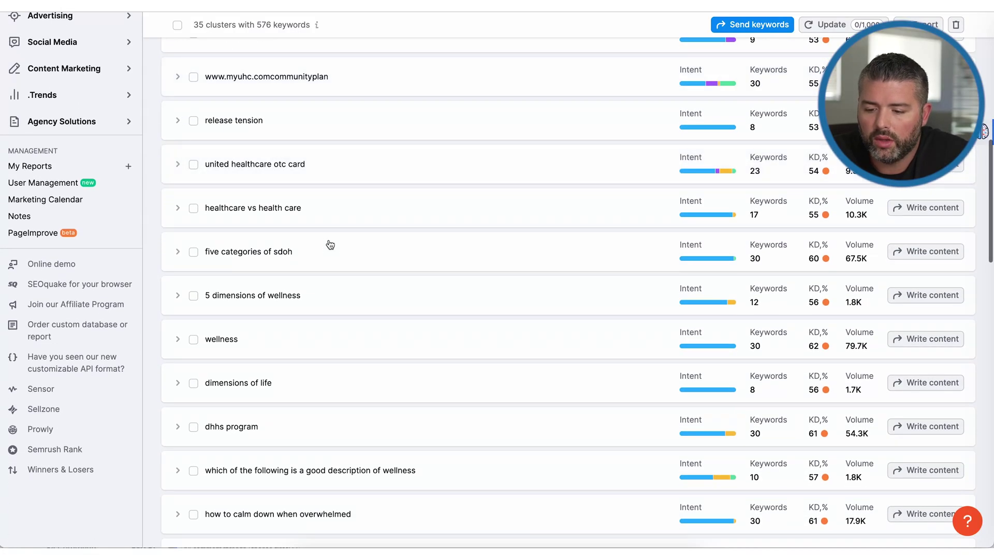
scroll(328, 243, down, 1)
scroll(329, 244, up, 3)
scroll(329, 244, up, 5)
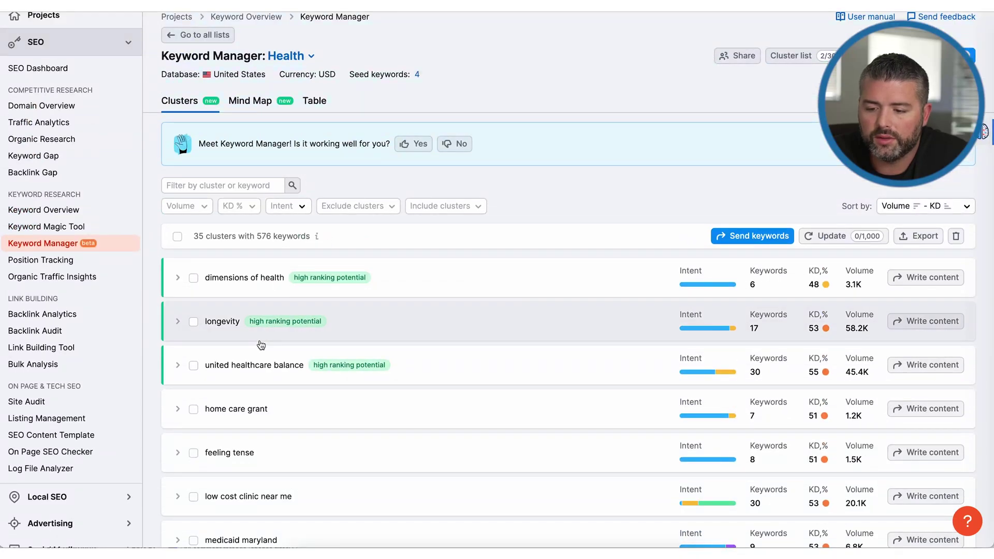
scroll(261, 345, down, 1)
scroll(195, 283, down, 2)
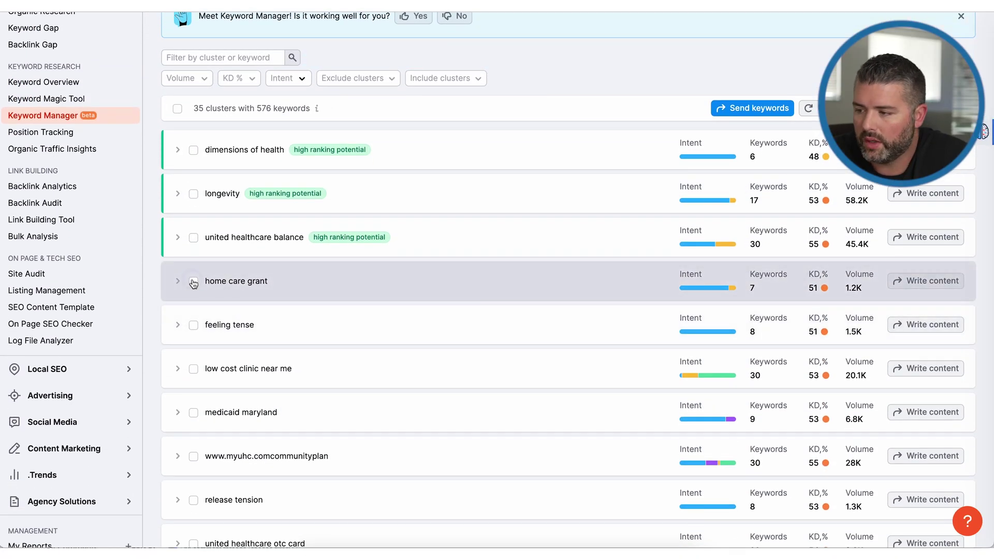
Check the home care grant, medicaid maryland and dhhs program clusters for removal
click(193, 282)
scroll(437, 324, down, 1)
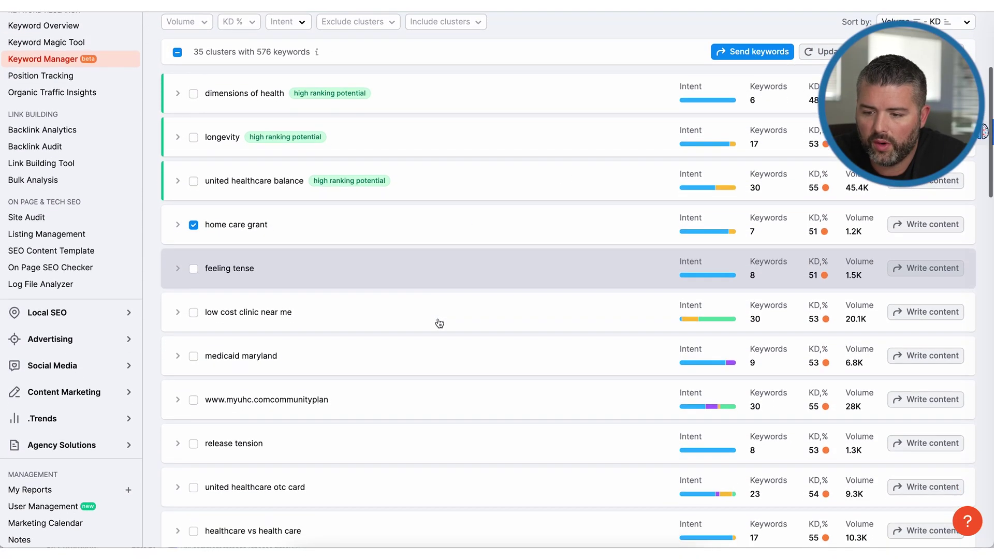
scroll(311, 299, down, 1)
click(193, 318)
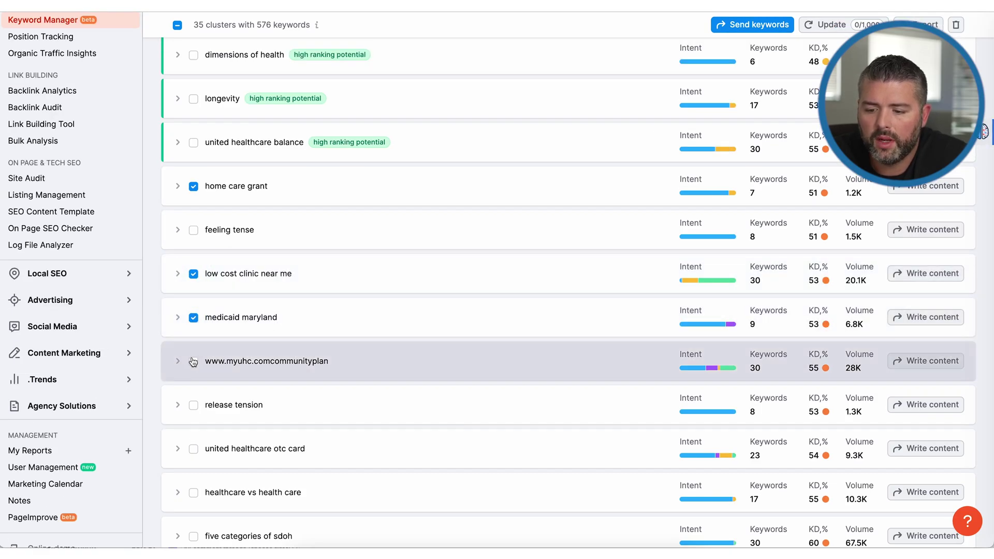
scroll(192, 366, down, 2)
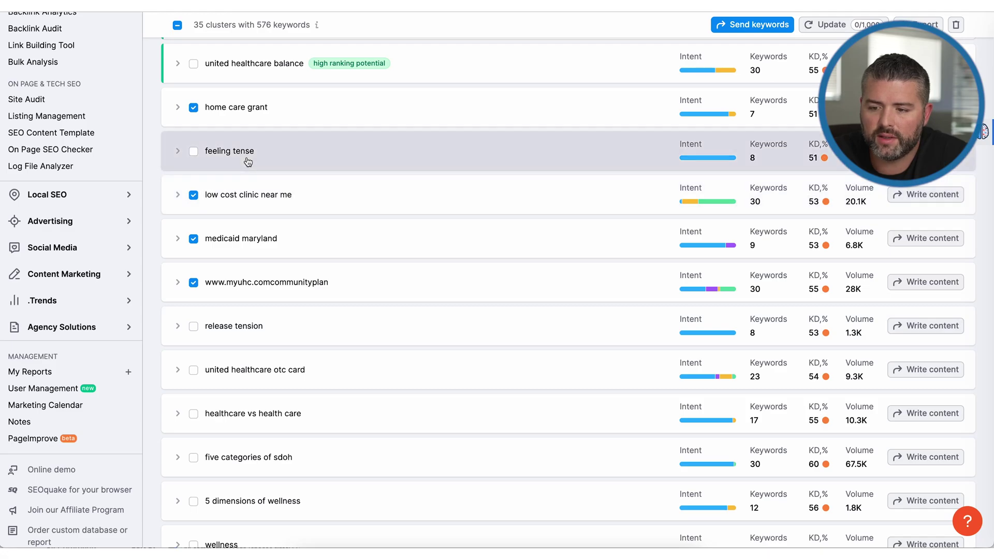
scroll(244, 160, up, 3)
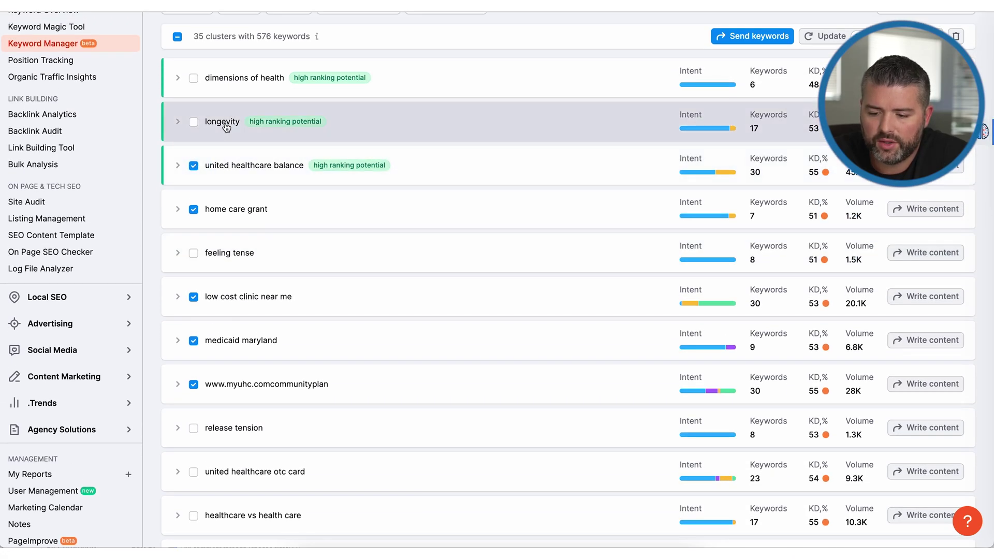
scroll(244, 129, up, 1)
scroll(229, 133, down, 3)
scroll(229, 133, down, 3)
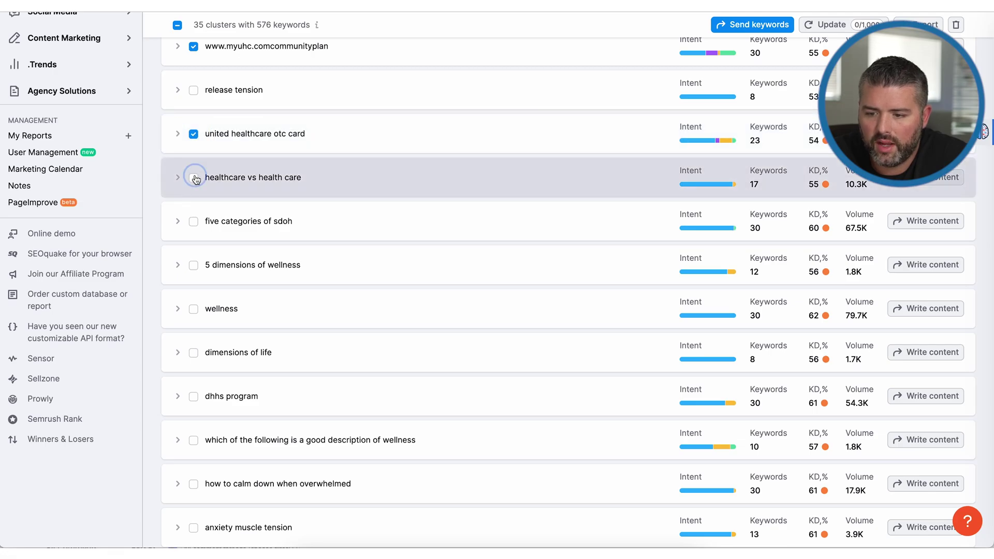
scroll(195, 222, down, 1)
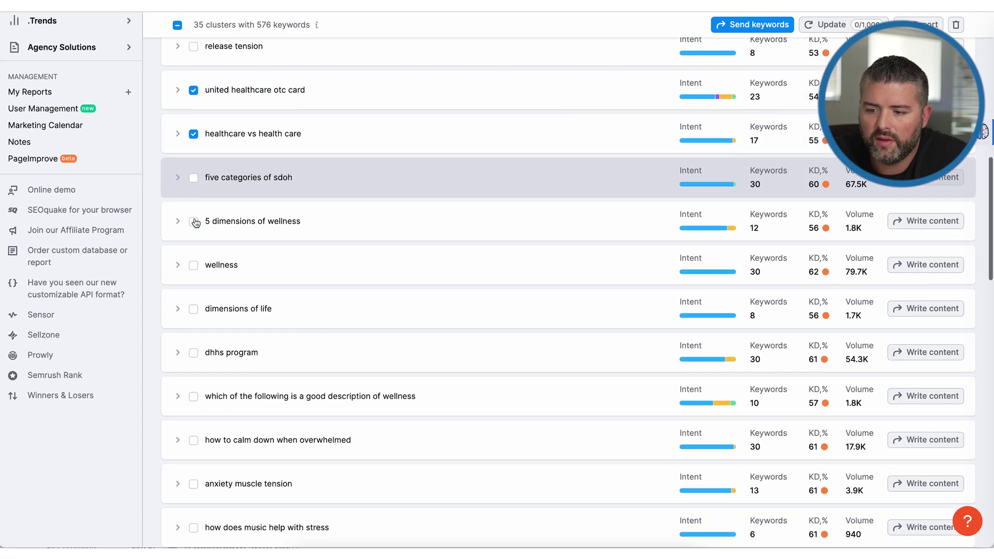
scroll(195, 223, down, 1)
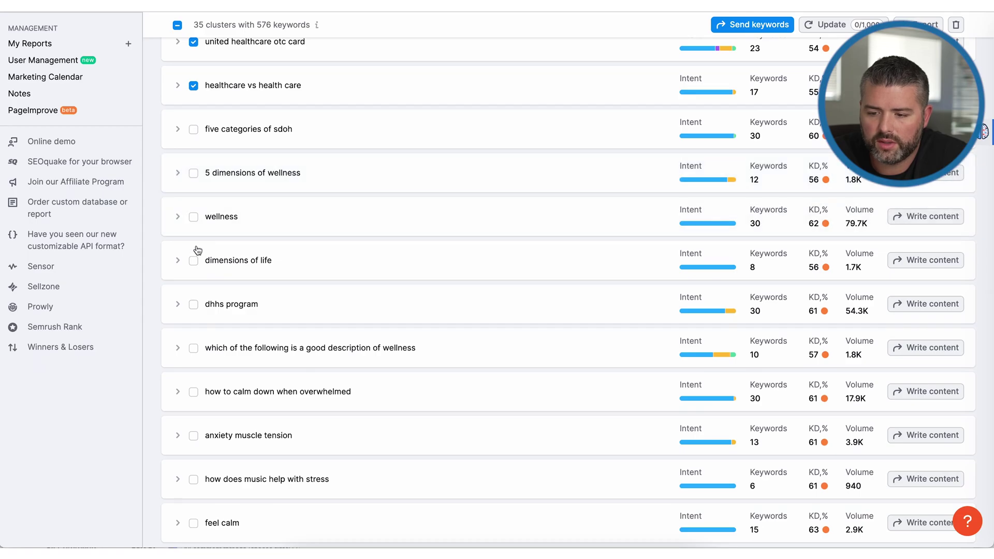
scroll(195, 262, down, 1)
click(194, 266)
scroll(195, 266, down, 2)
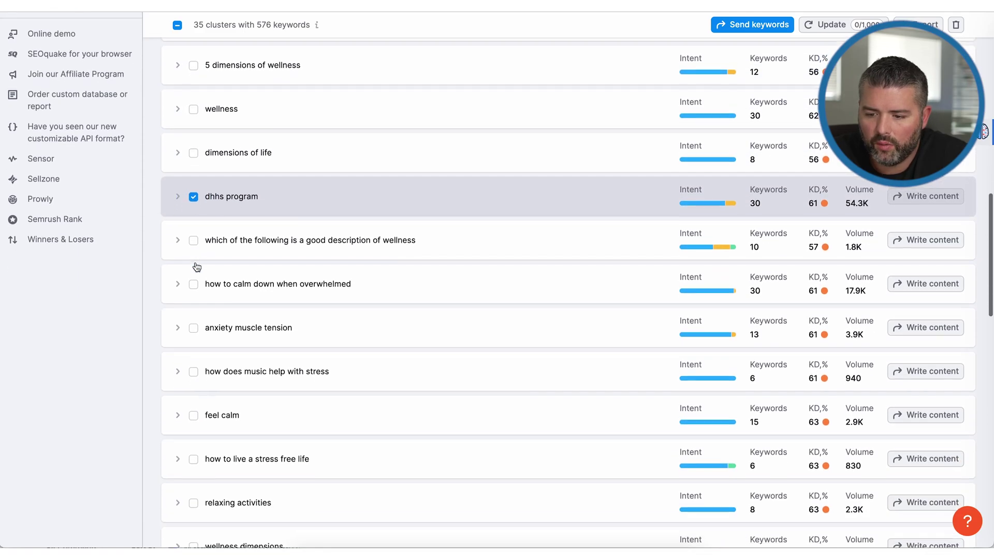
scroll(195, 339, down, 1)
scroll(195, 339, down, 1)
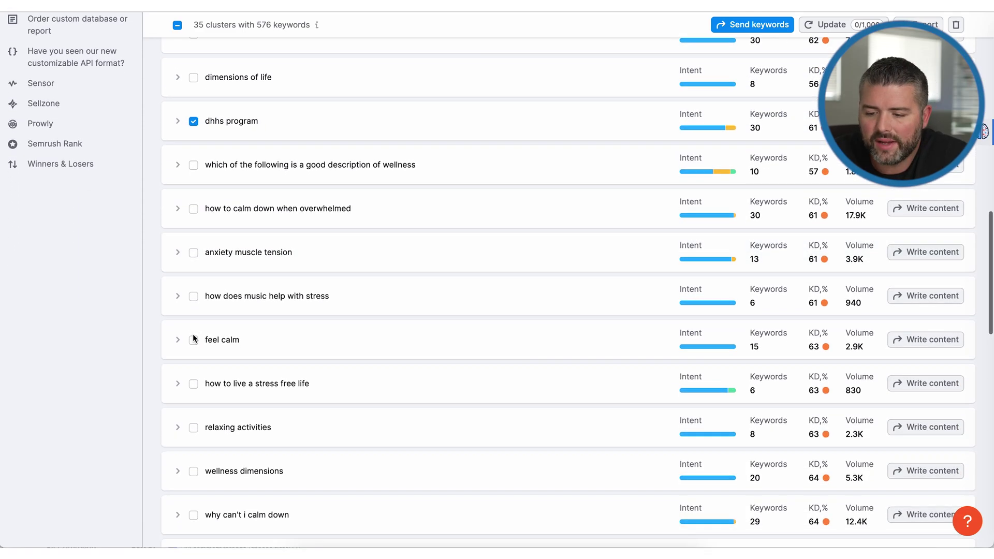
scroll(193, 335, down, 1)
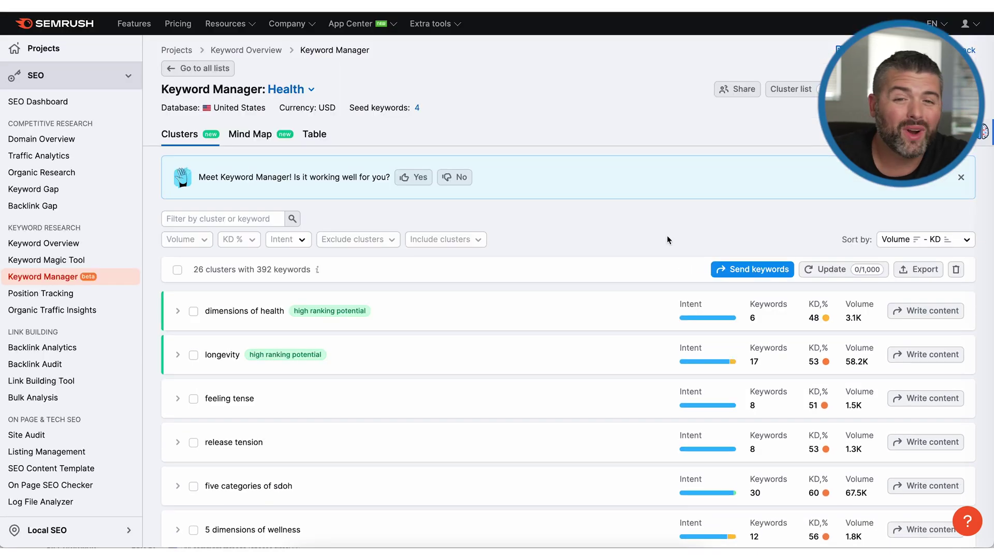